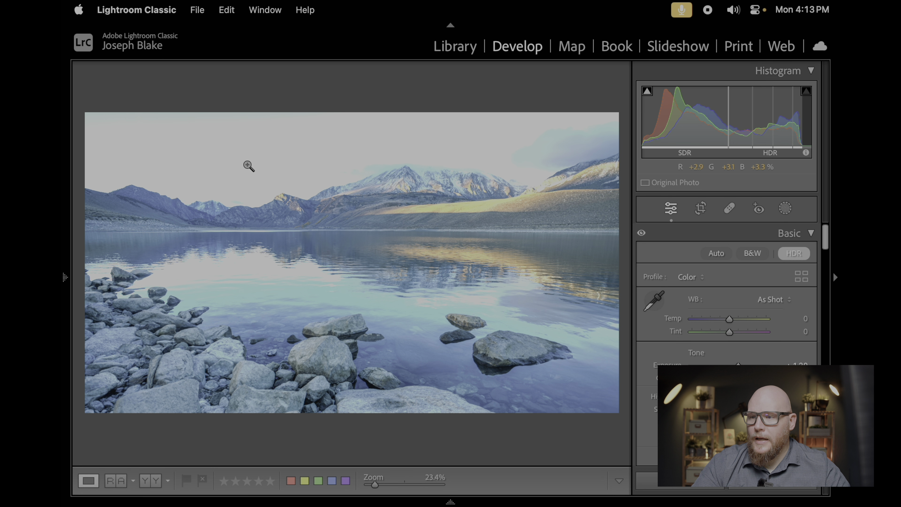
Zoom into the lake photo and examine the highlights in the sky and in the water reflections.
left_click(256, 193)
left_click_drag(192, 254, 366, 222)
left_click_drag(157, 194, 497, 246)
left_click(257, 222)
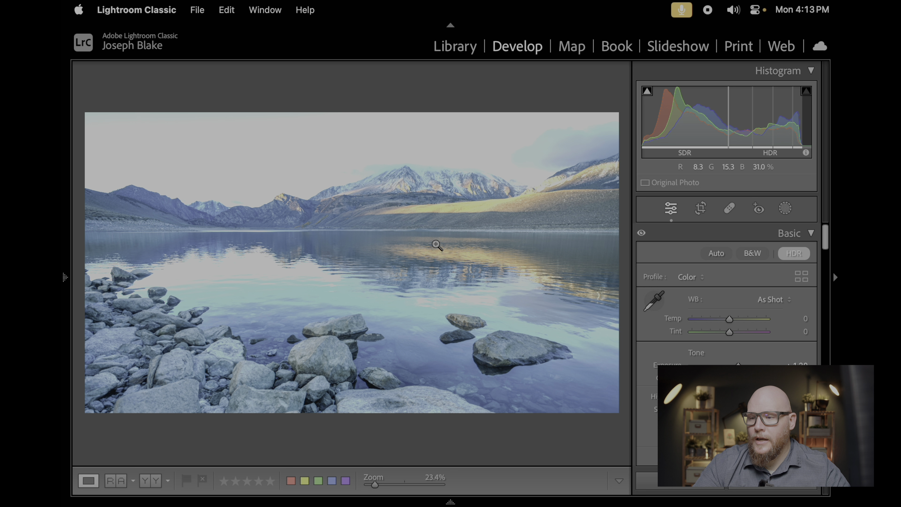
left_click(261, 262)
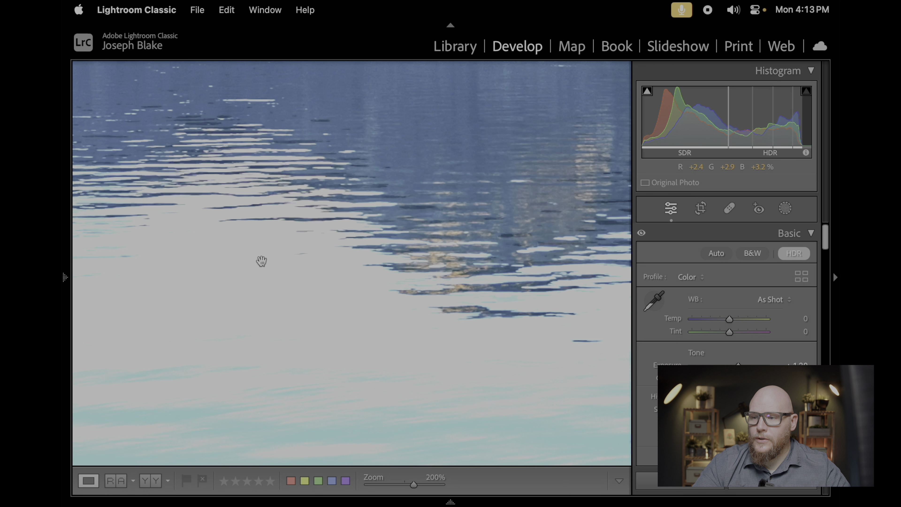
left_click_drag(308, 198, 441, 223)
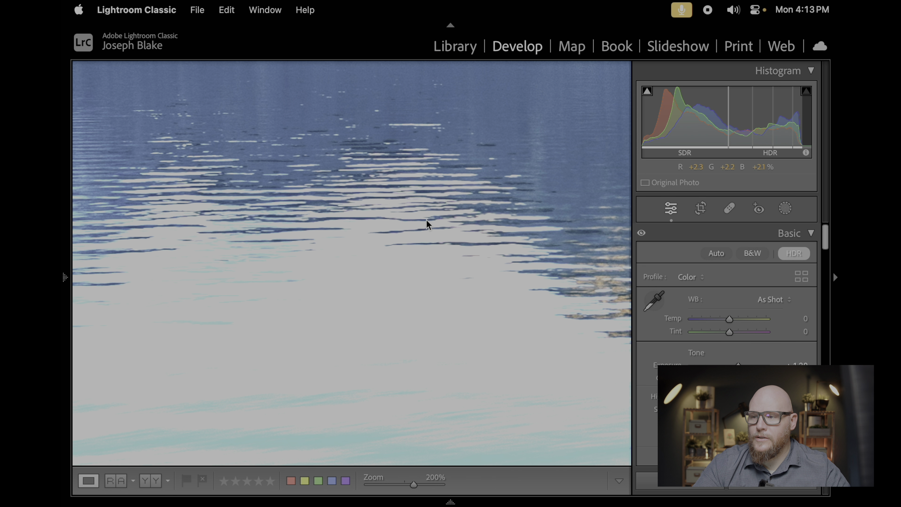
left_click_drag(178, 227, 369, 229)
left_click_drag(266, 228, 496, 217)
left_click(398, 266)
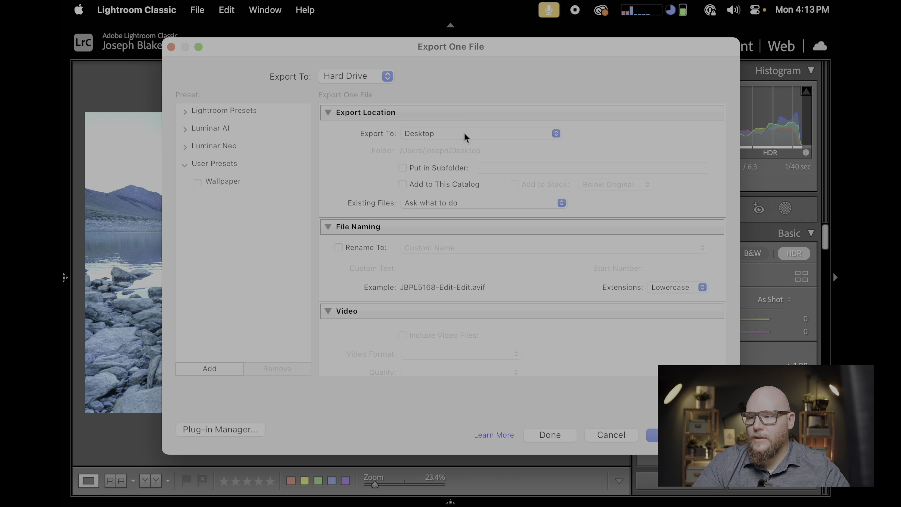
Set the export image format to JPEG in the file settings and review its HDR color space options.
scroll(529, 282, "down", 10)
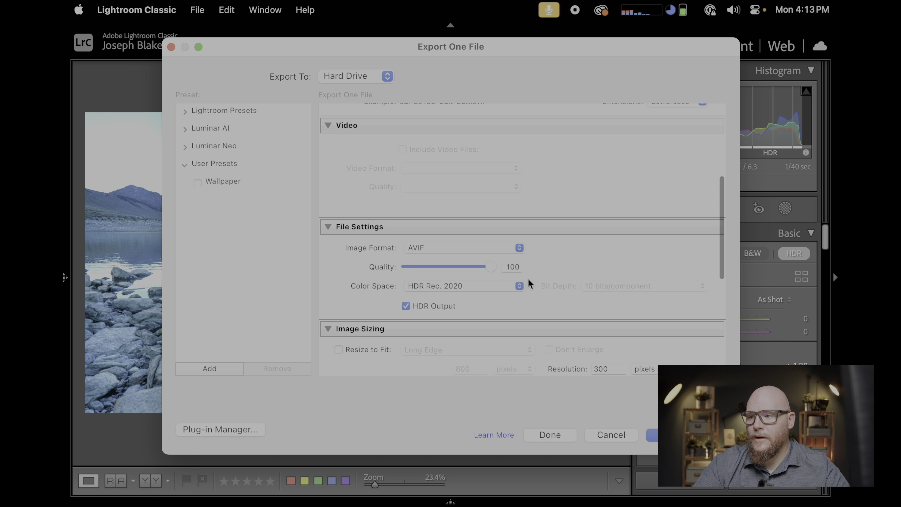
scroll(529, 282, "down", 2)
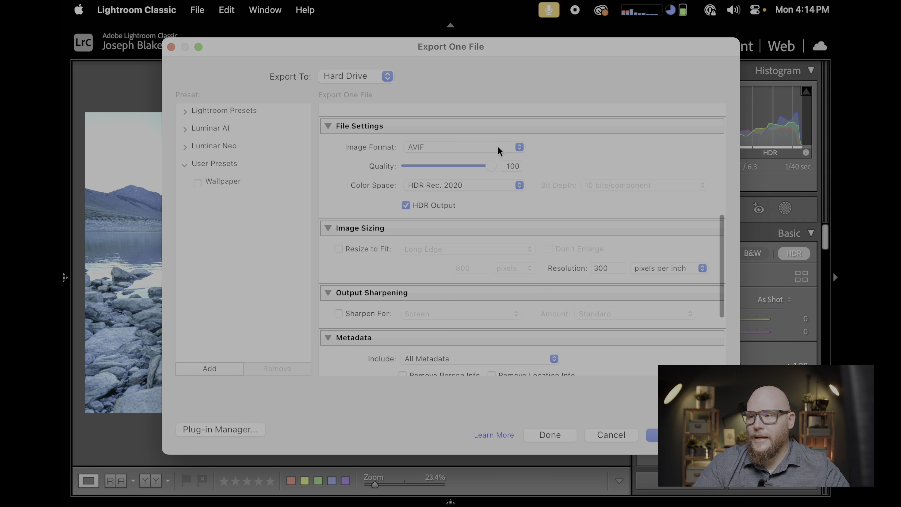
left_click(513, 149)
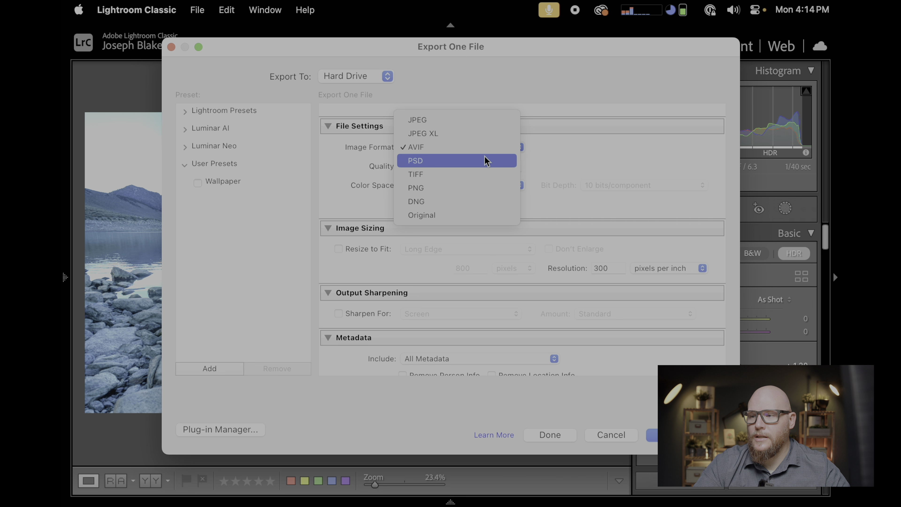
left_click(590, 158)
left_click(470, 148)
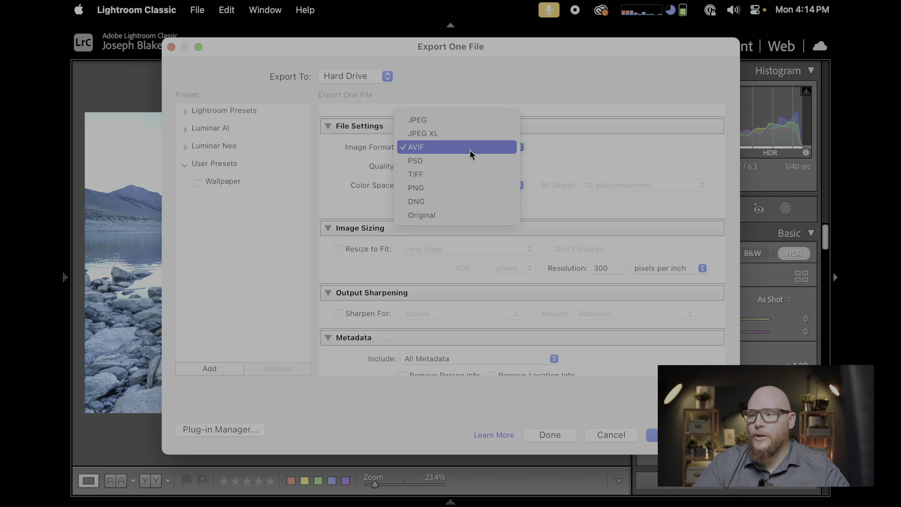
left_click(465, 126)
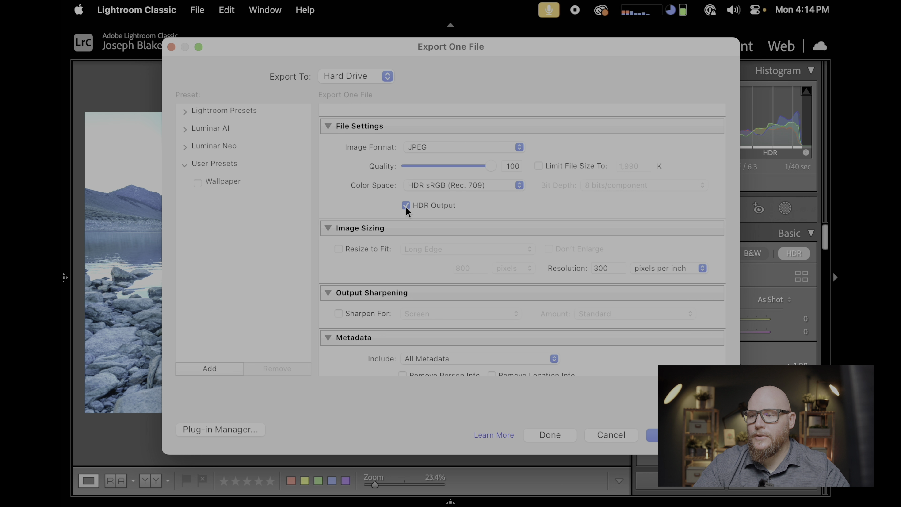
left_click(433, 186)
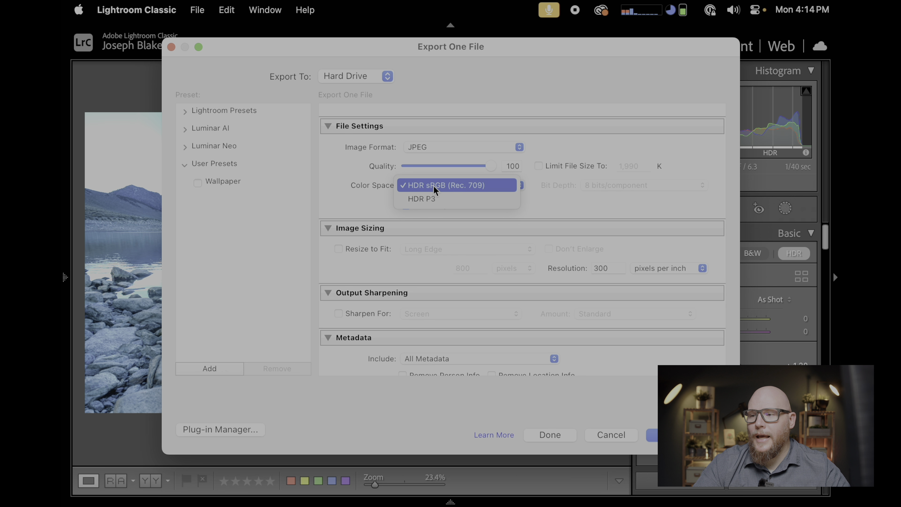
left_click(543, 197)
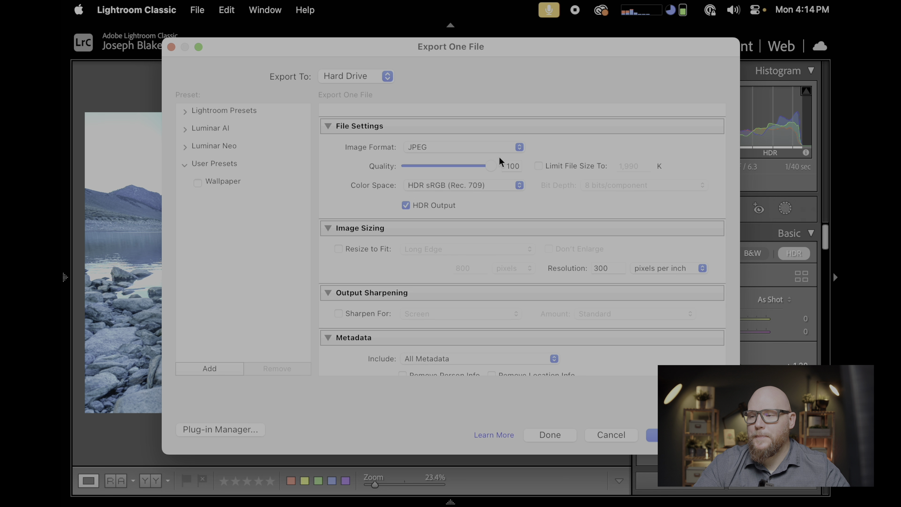
left_click(494, 184)
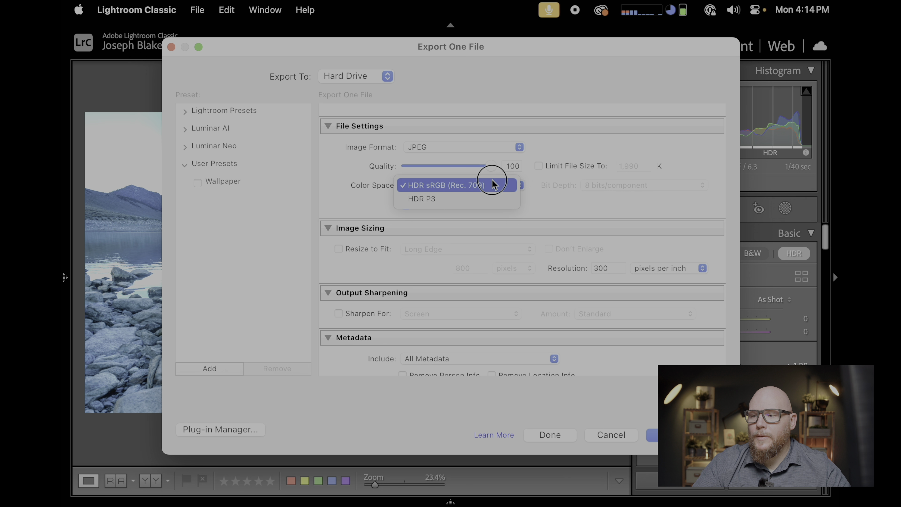
left_click(545, 203)
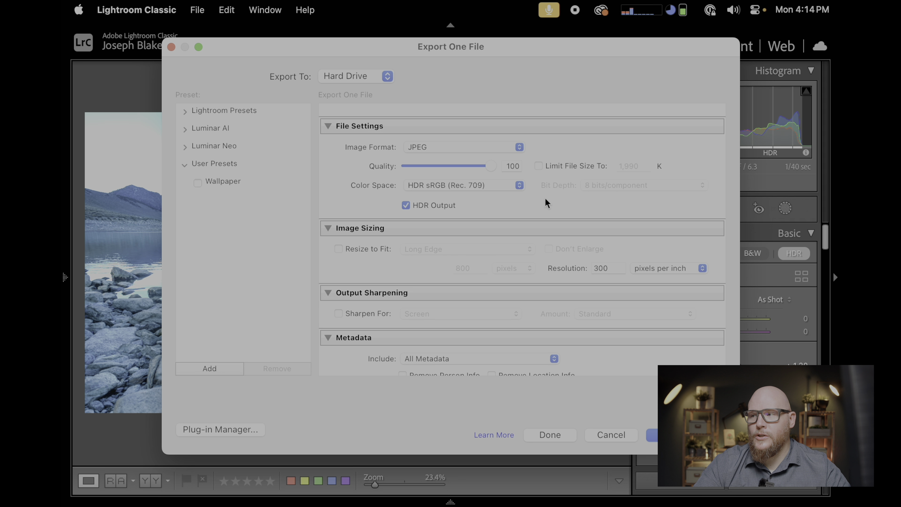
Change the export image format to JPEG XL and review the HDR color spaces it offers.
left_click(504, 147)
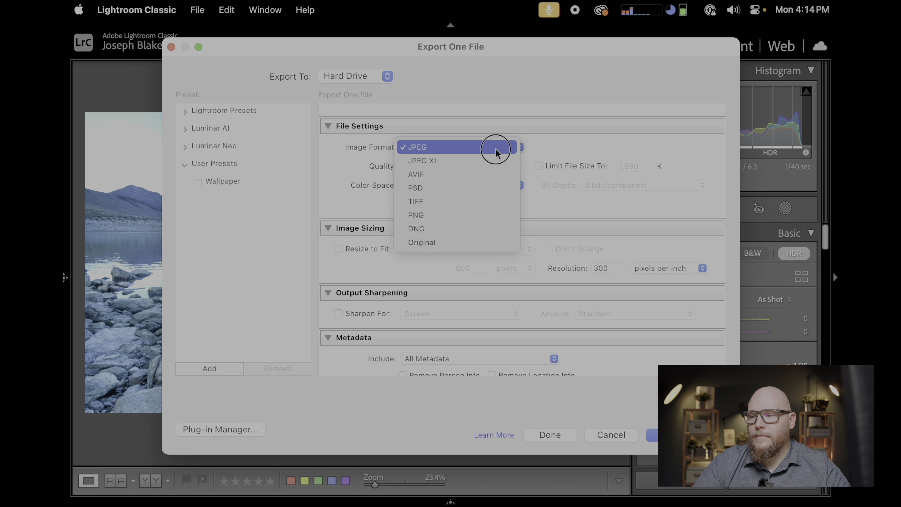
left_click(497, 152)
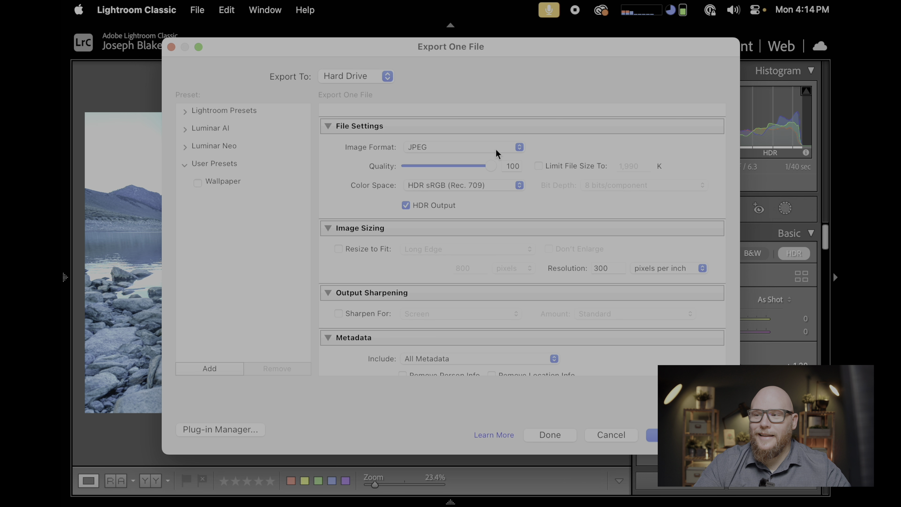
left_click(496, 151)
left_click(485, 158)
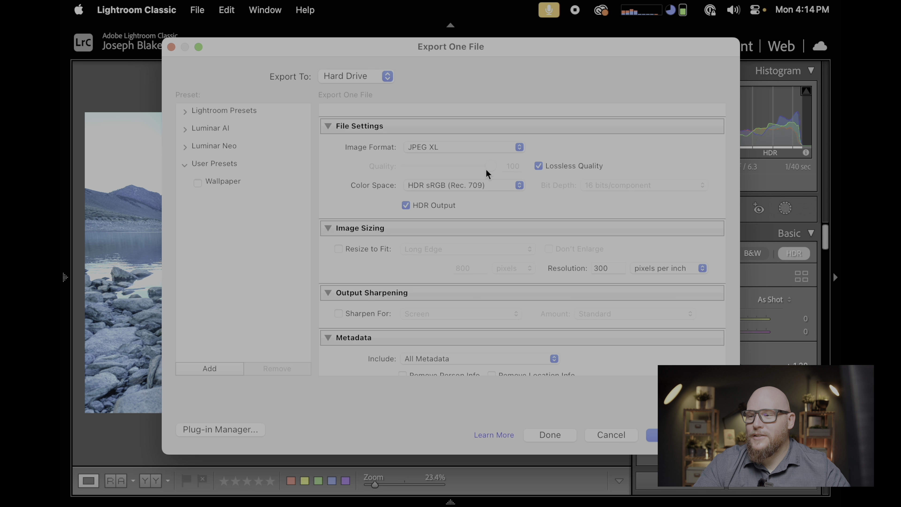
left_click(489, 186)
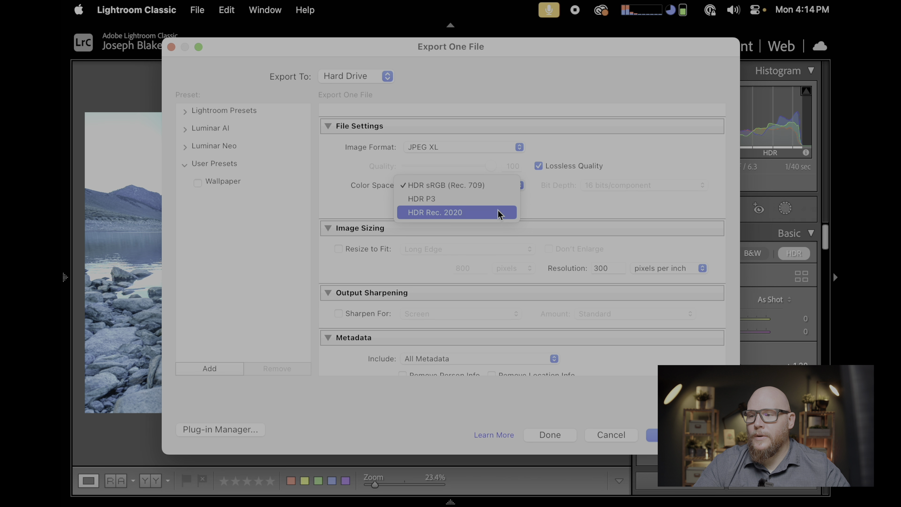
left_click(536, 209)
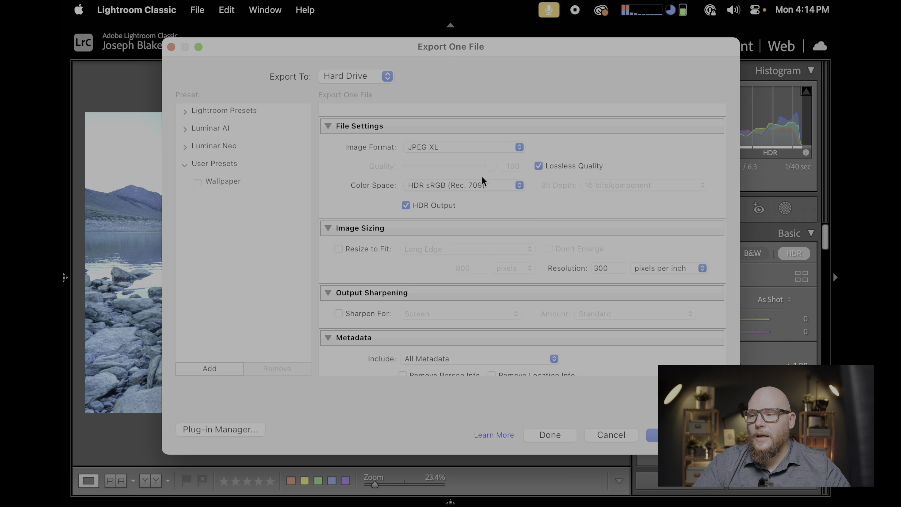
Set the export image format to AVIF with the HDR Rec. 2020 color space.
left_click(474, 146)
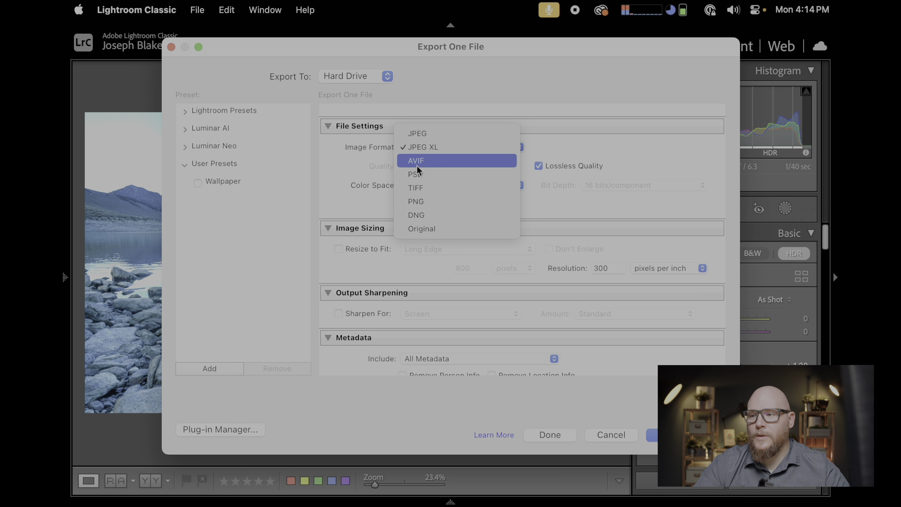
left_click(423, 165)
left_click(485, 188)
left_click(484, 215)
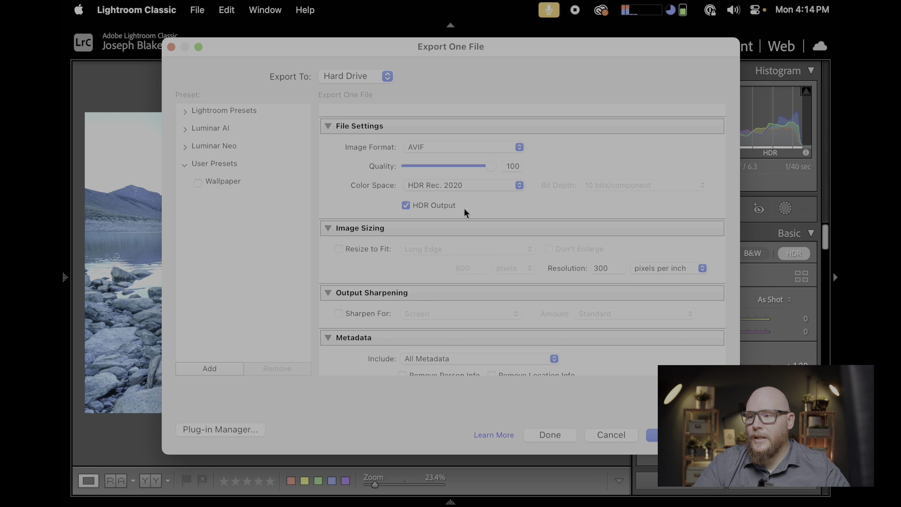
Try the AVIF export with HDR Output off and on, and with the HDR sRGB (Rec. 709) color space.
left_click(406, 206)
left_click(406, 206)
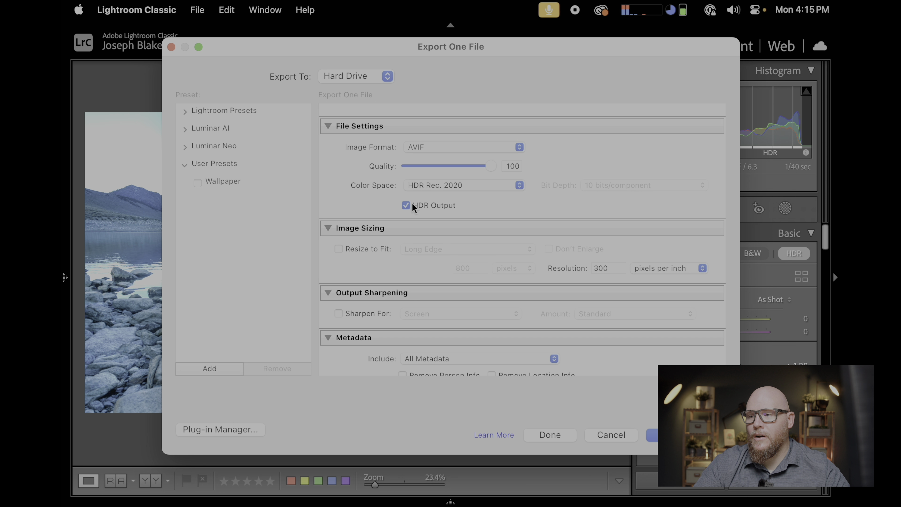
left_click(455, 185)
left_click(486, 158)
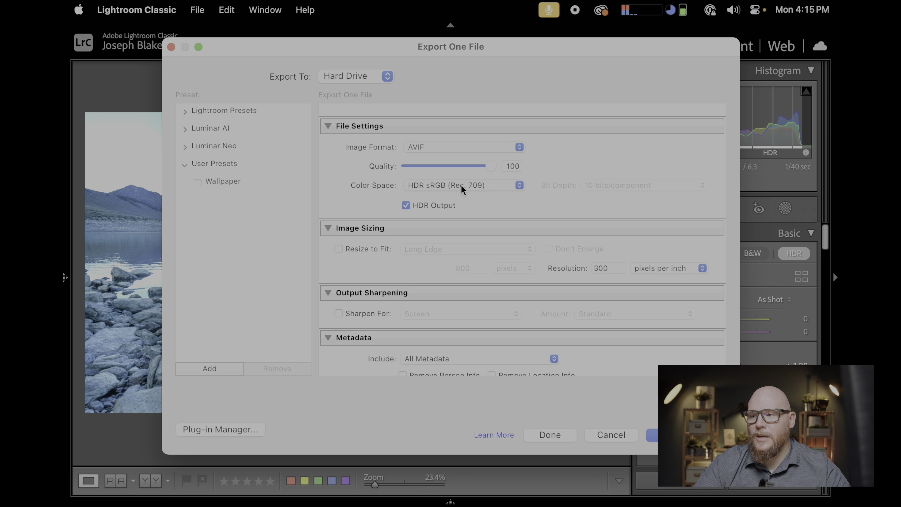
left_click(405, 206)
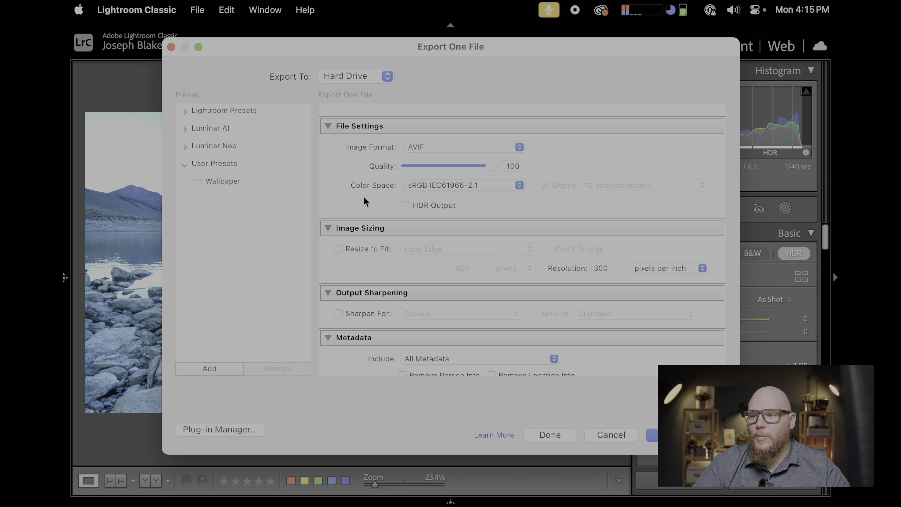
left_click(406, 205)
Set the AVIF color space to HDR Rec. 2020 and export the photo.
left_click(443, 186)
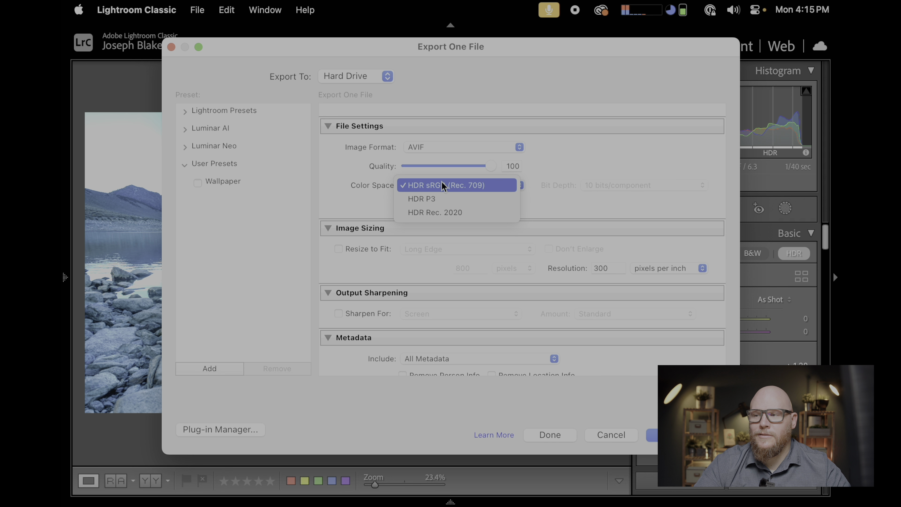
left_click(478, 212)
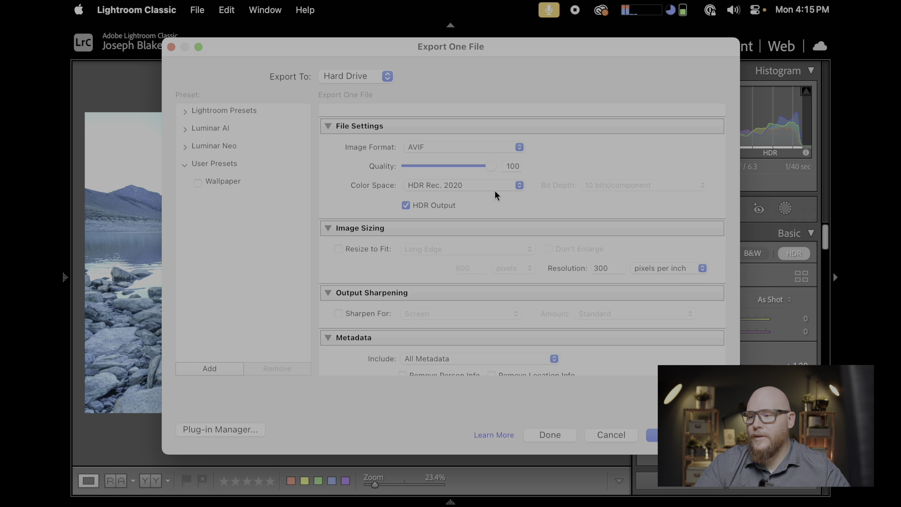
left_click(651, 436)
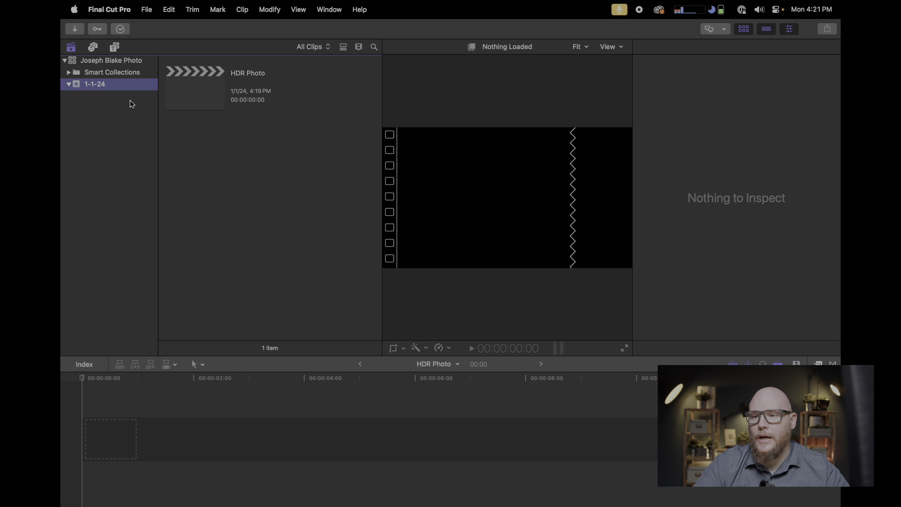
In Final Cut Pro, open the color processing setting of the photo library for modification.
left_click(126, 59)
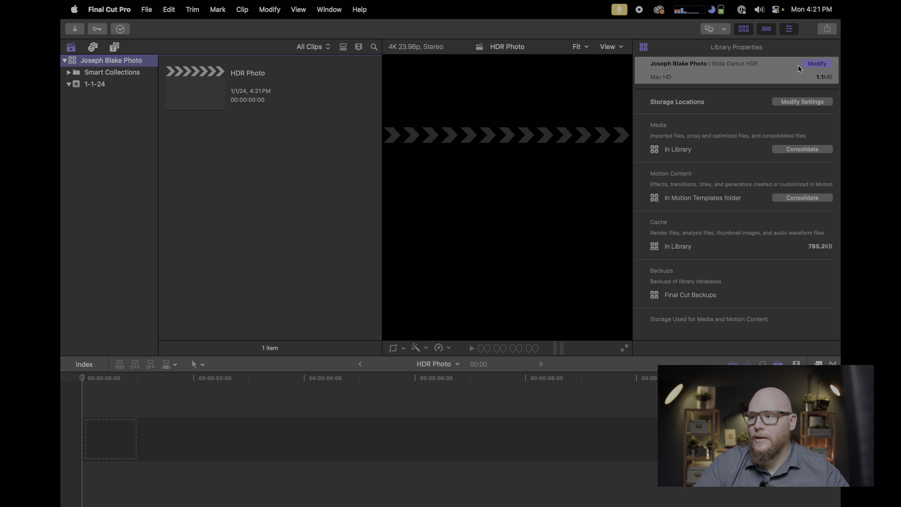
left_click(818, 65)
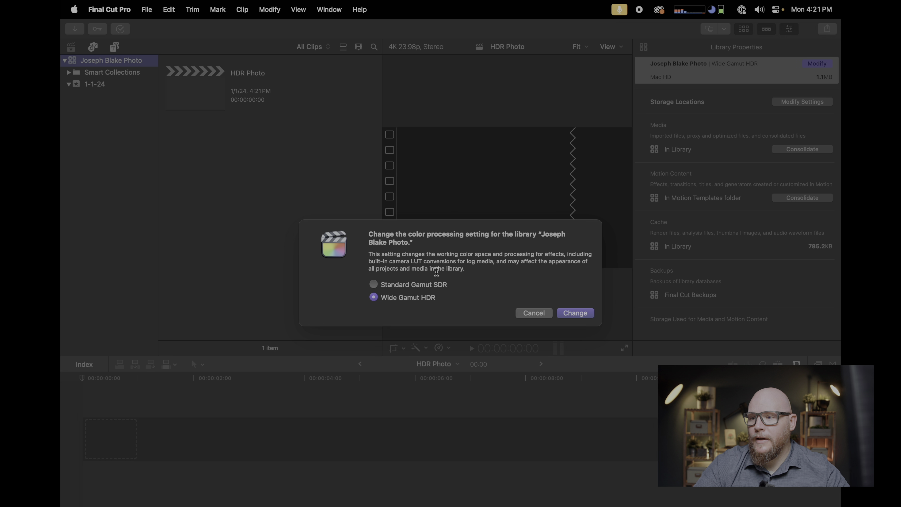